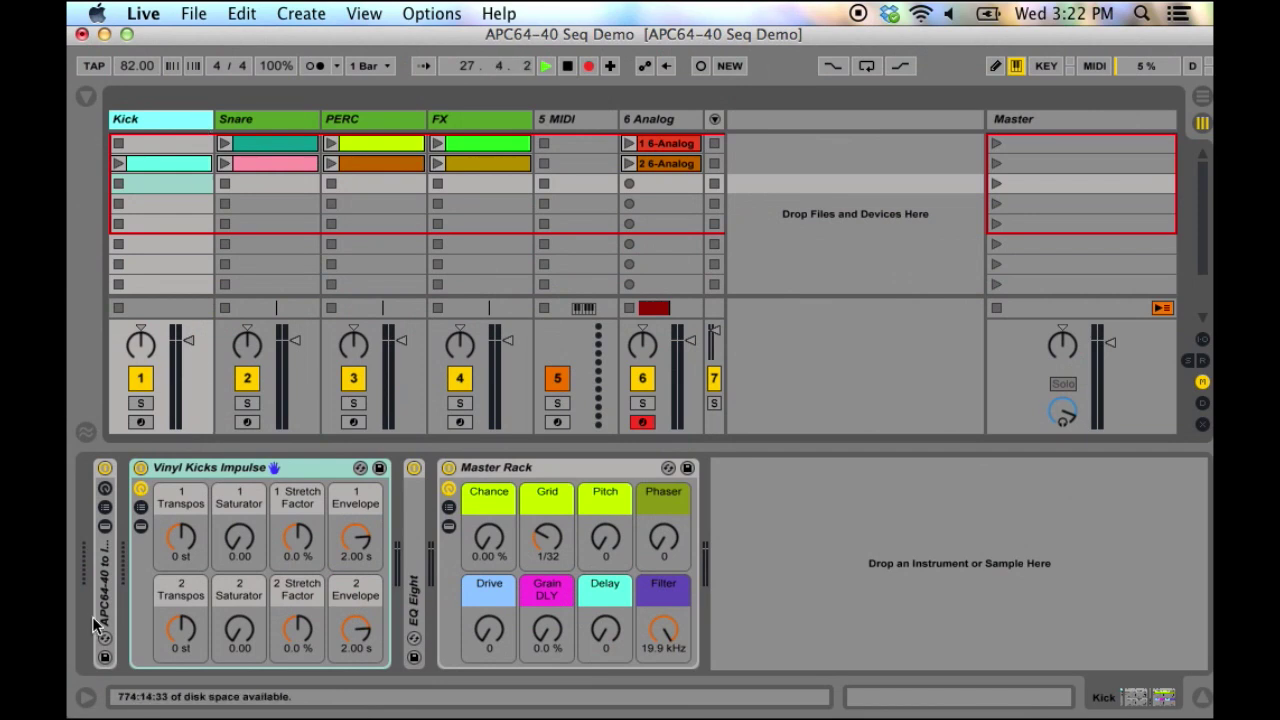
# Step: Expand the Kick track's rack to reveal the Vinyl Kicks Impulse sampler with its VNLBD samples
pyautogui.click(141, 526)
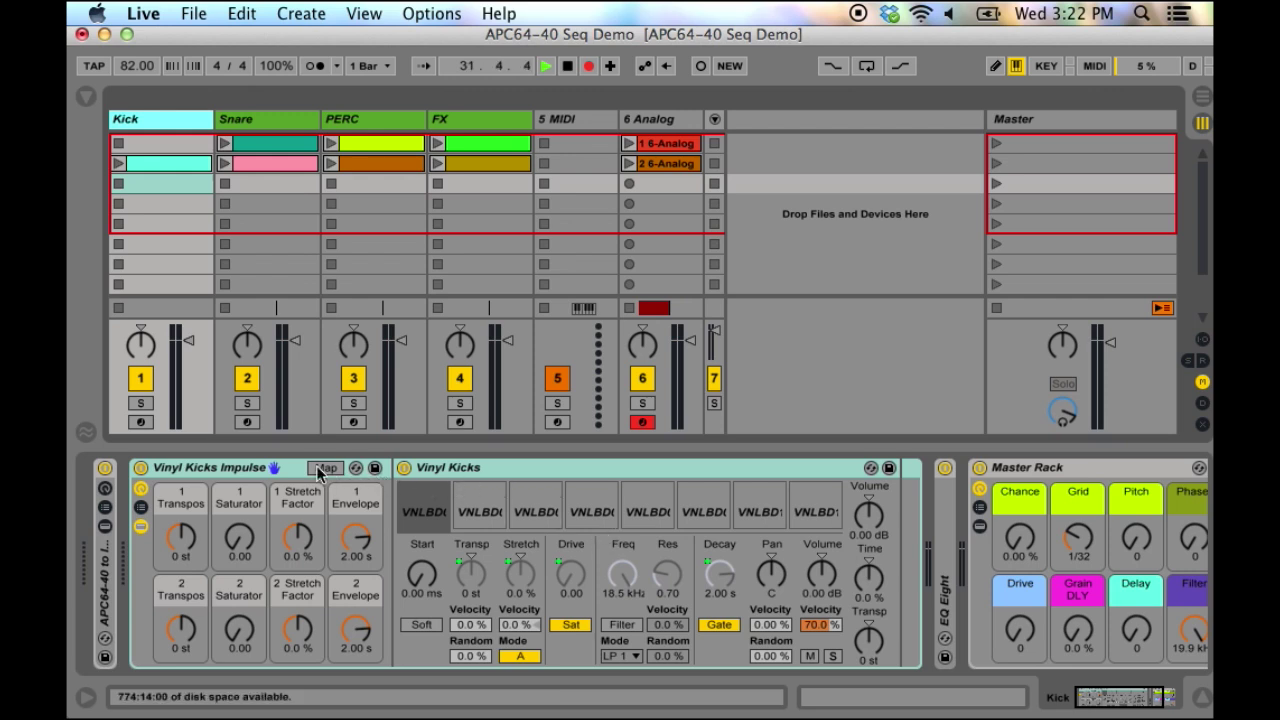
pyautogui.moveTo(70, 486)
pyautogui.click(105, 508)
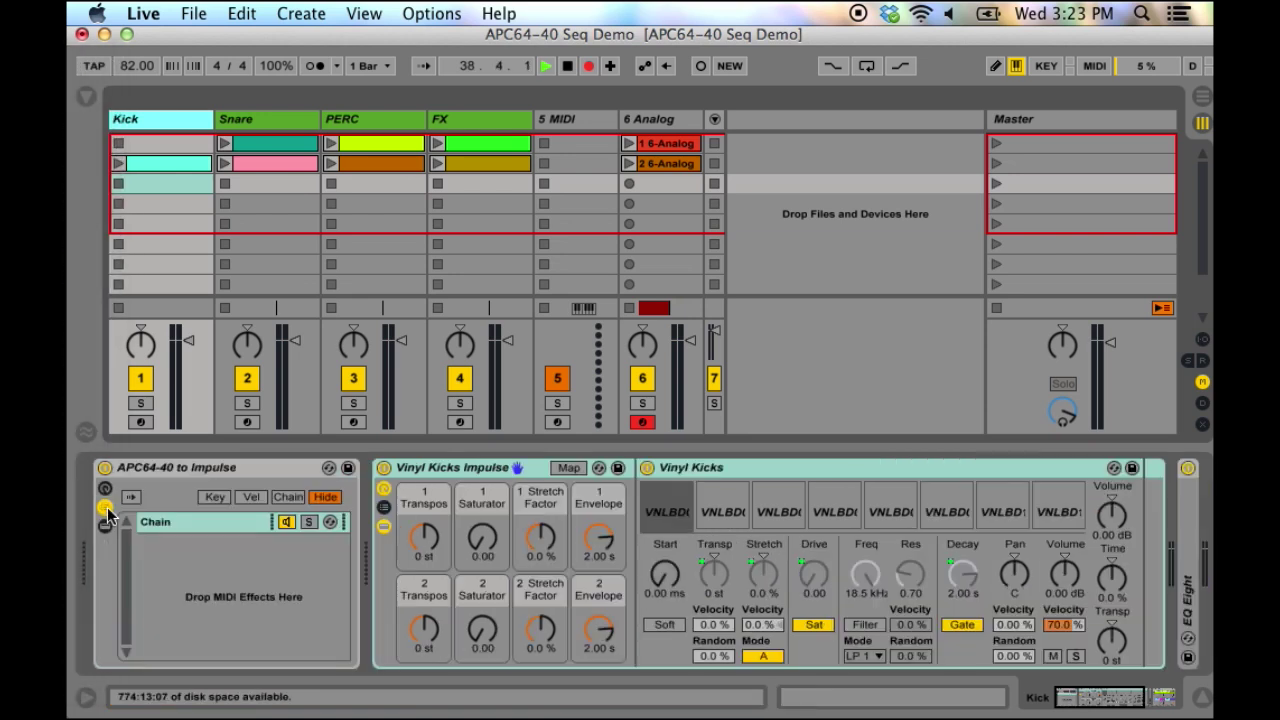
pyautogui.click(106, 510)
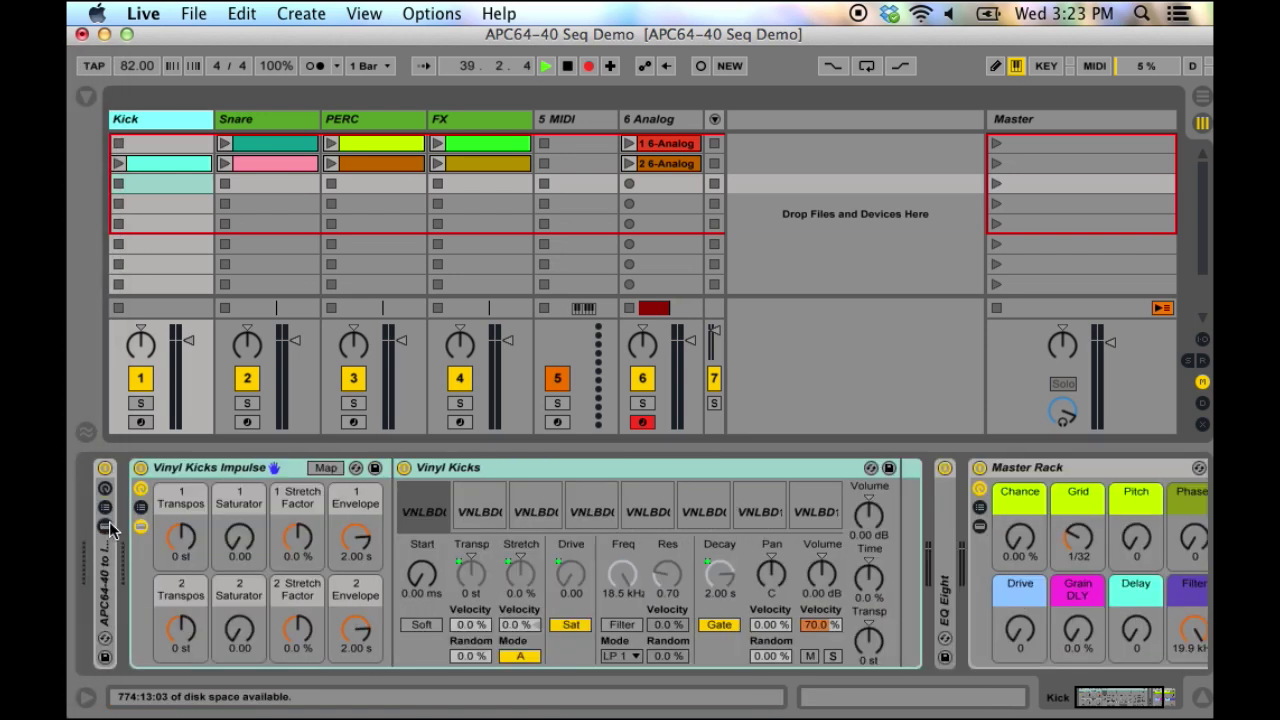
pyautogui.click(105, 527)
pyautogui.doubleClick(125, 533)
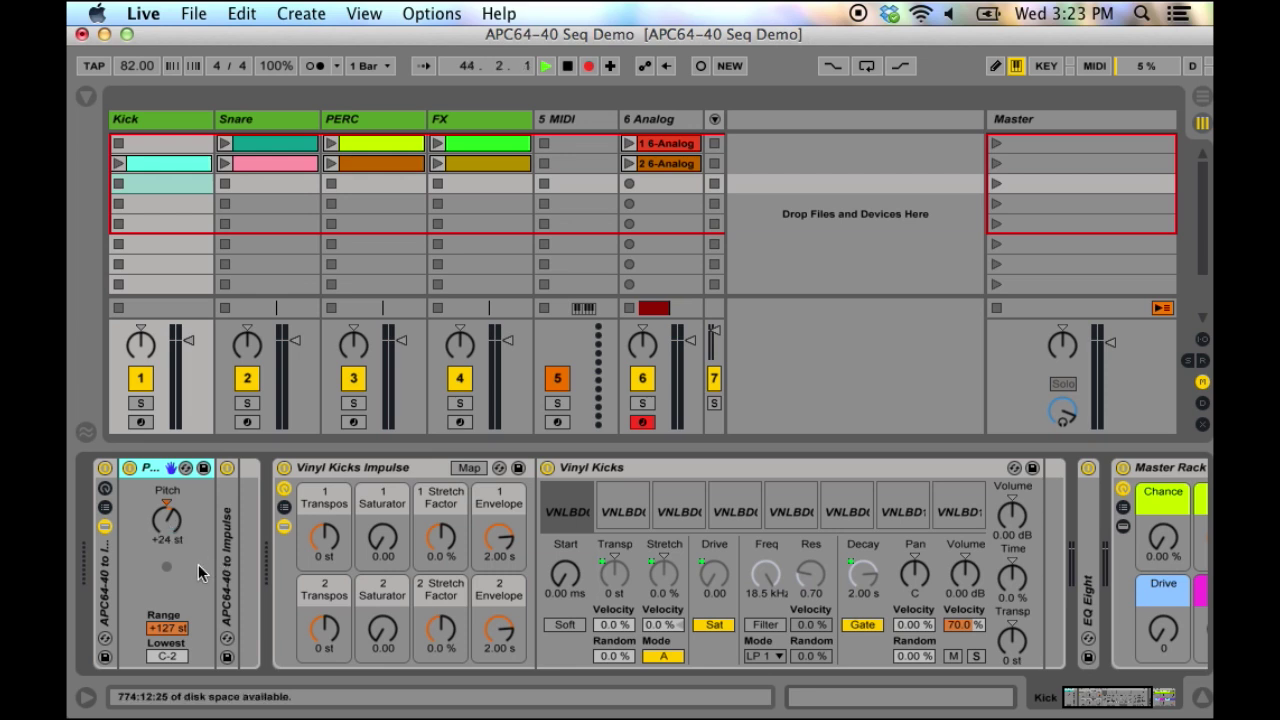
pyautogui.click(230, 546)
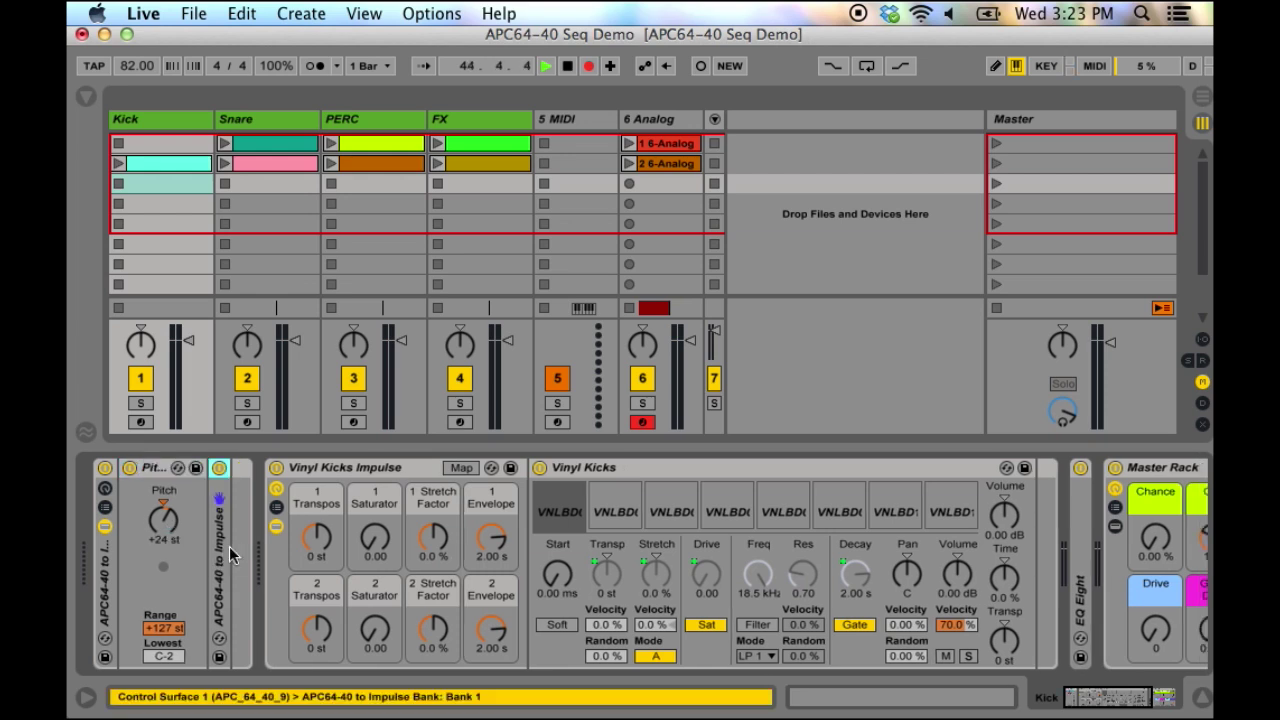
pyautogui.doubleClick(222, 553)
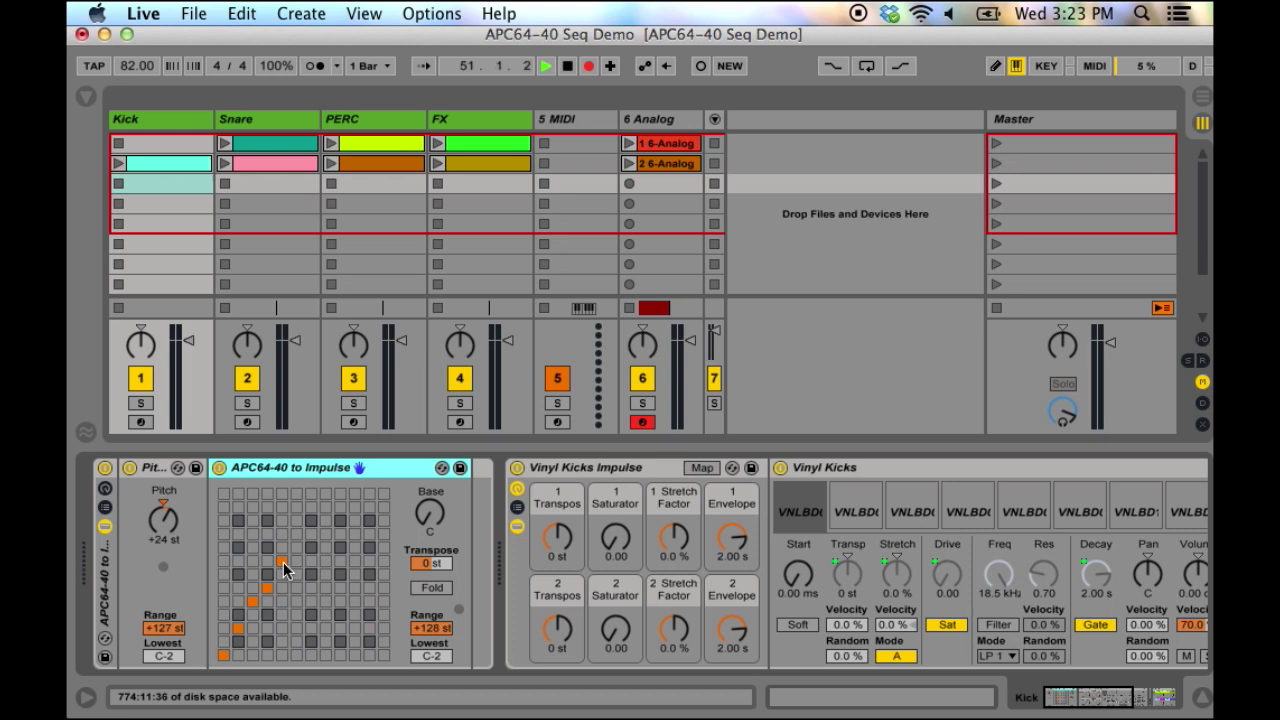
pyautogui.click(106, 527)
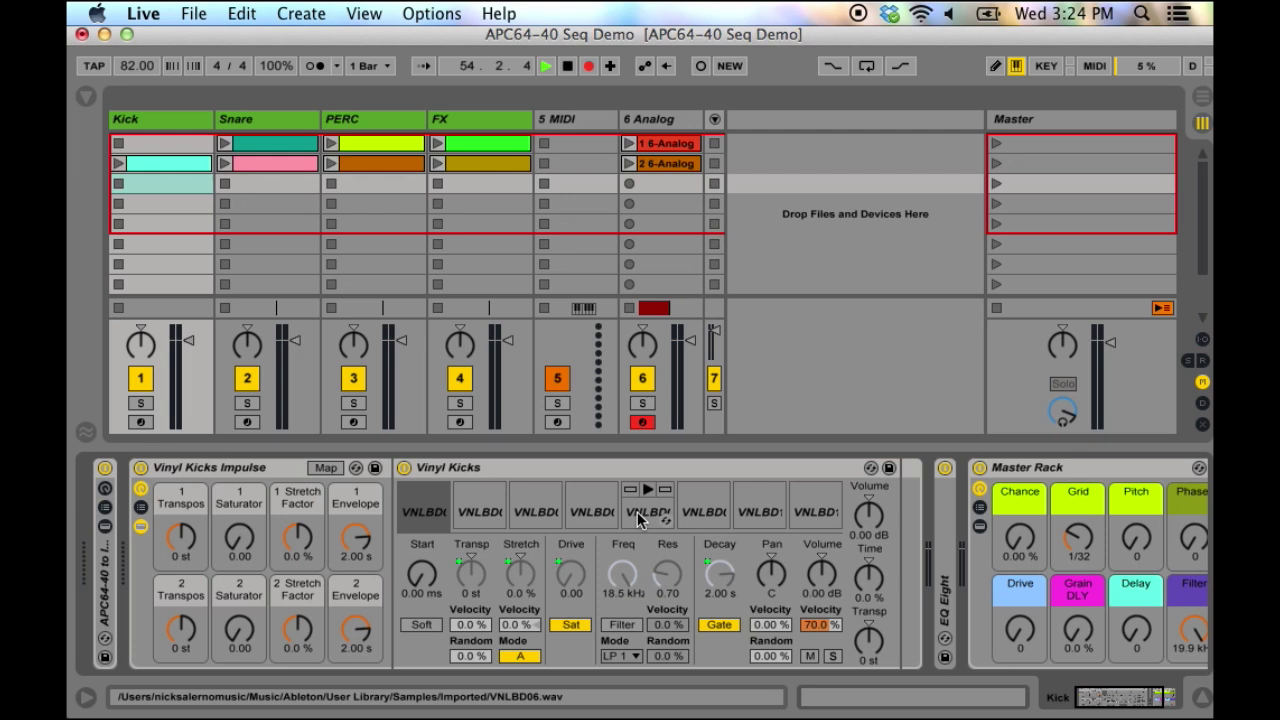
pyautogui.click(141, 527)
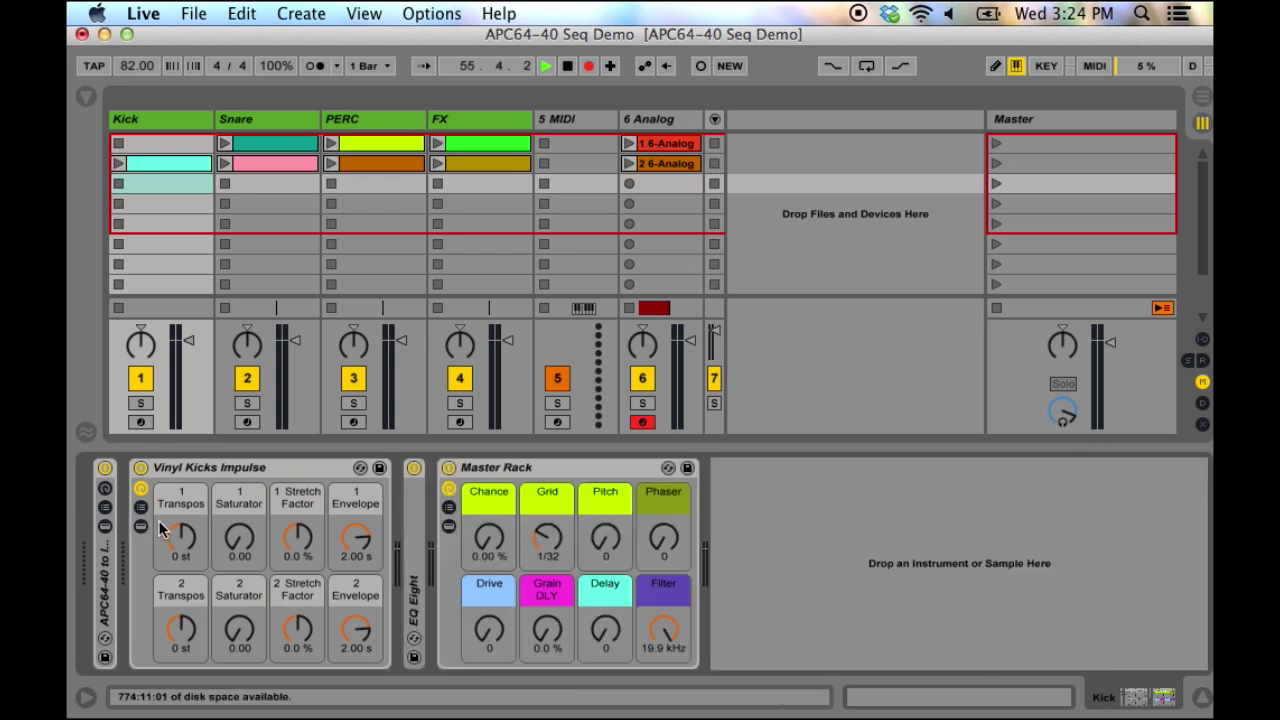
# Step: Inspect the Kick, Snare and PERC clips' devices, then show the scene 2 Kick clip's notes
pyautogui.click(88, 110)
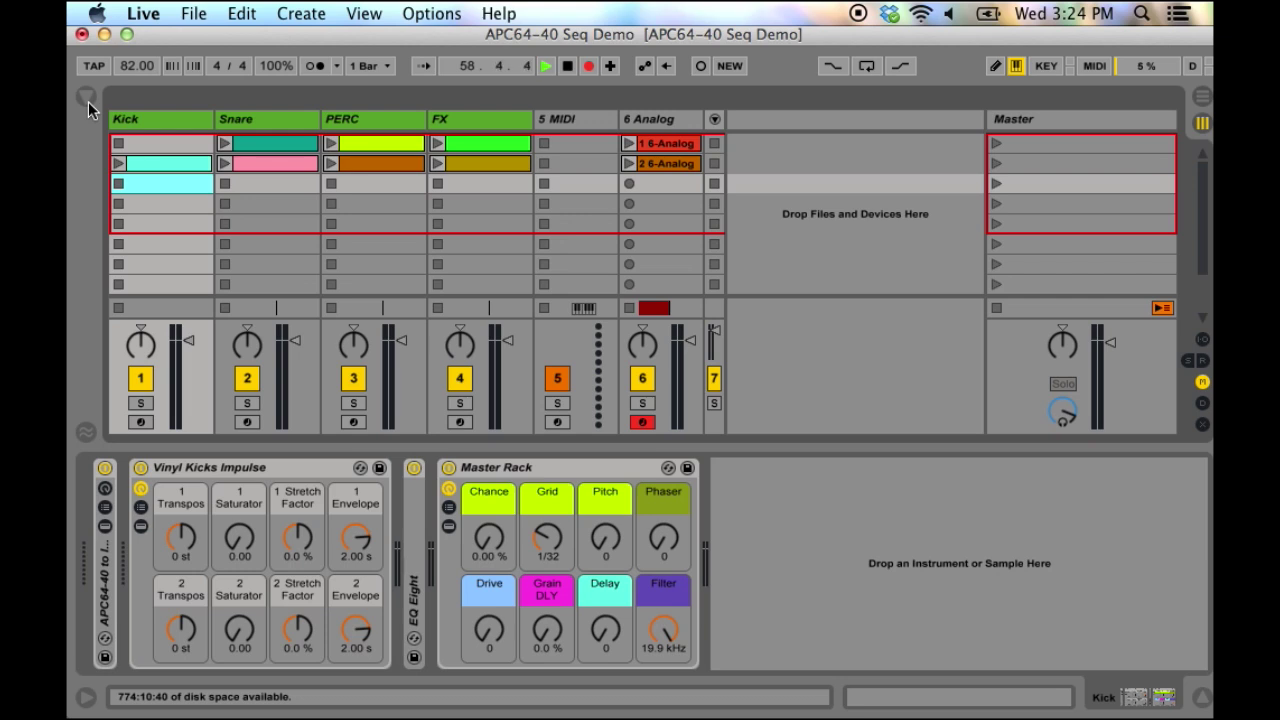
pyautogui.click(164, 119)
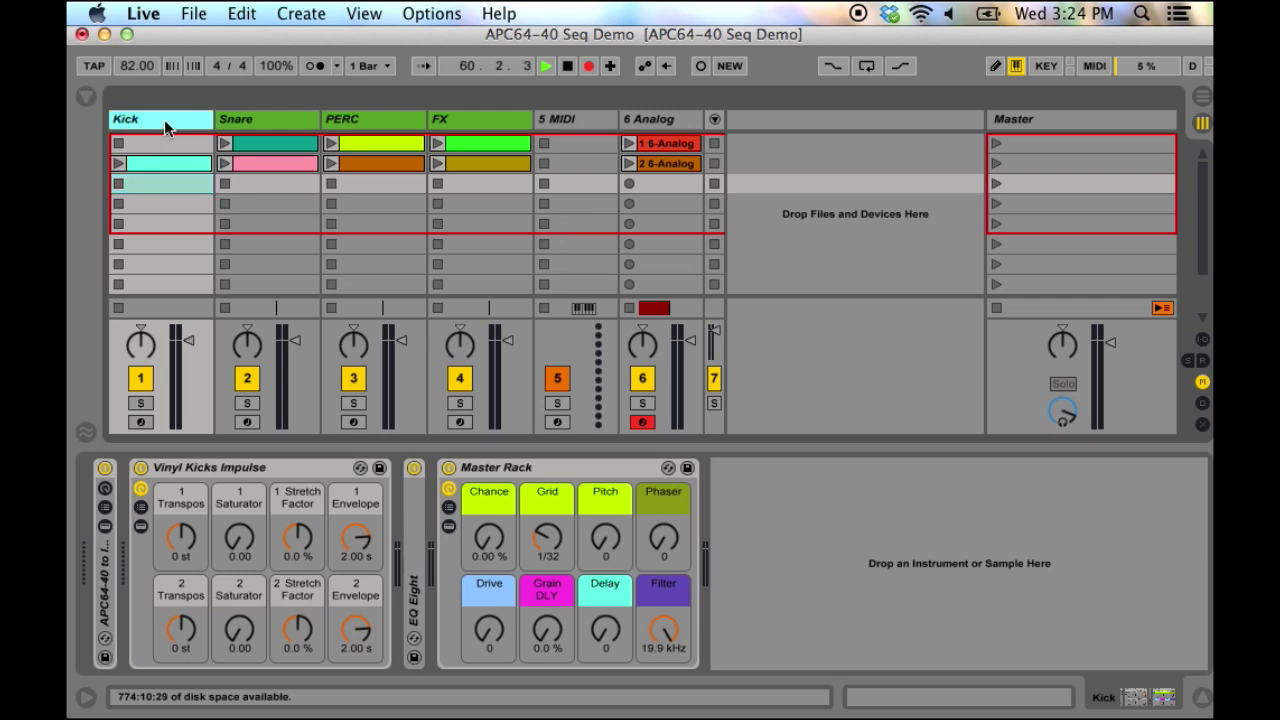
pyautogui.click(165, 160)
pyautogui.click(245, 163)
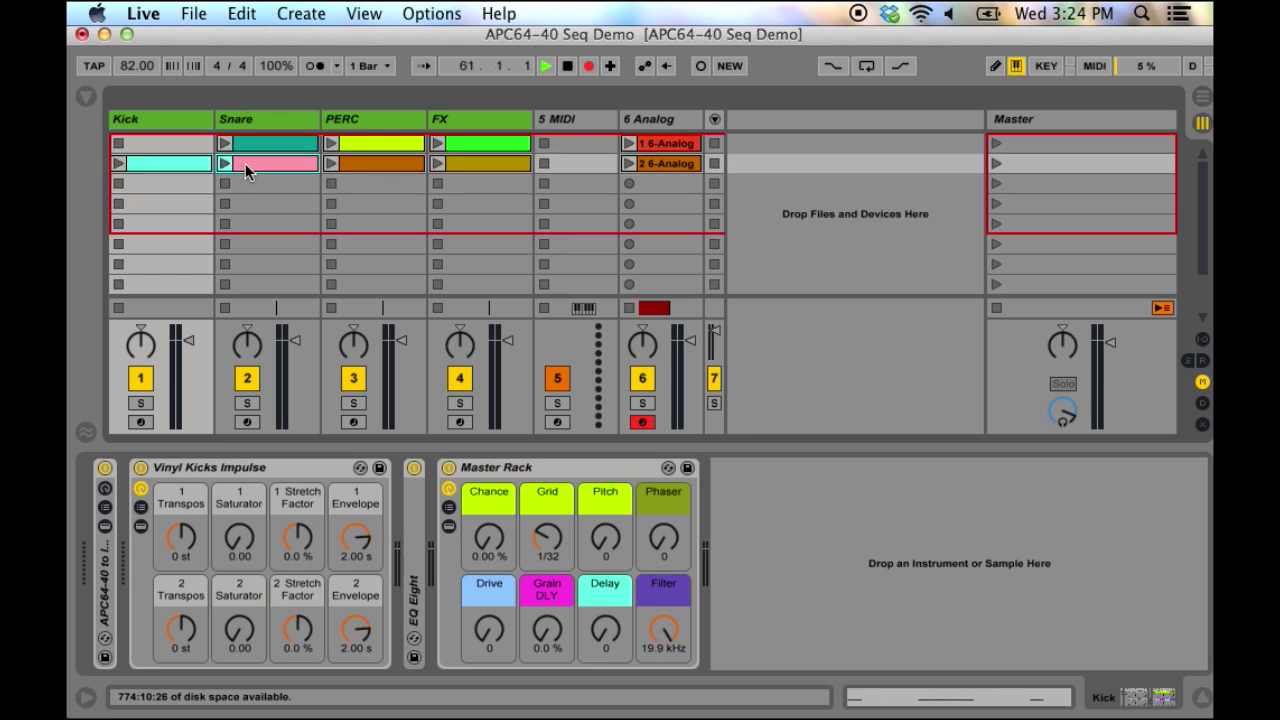
pyautogui.click(371, 163)
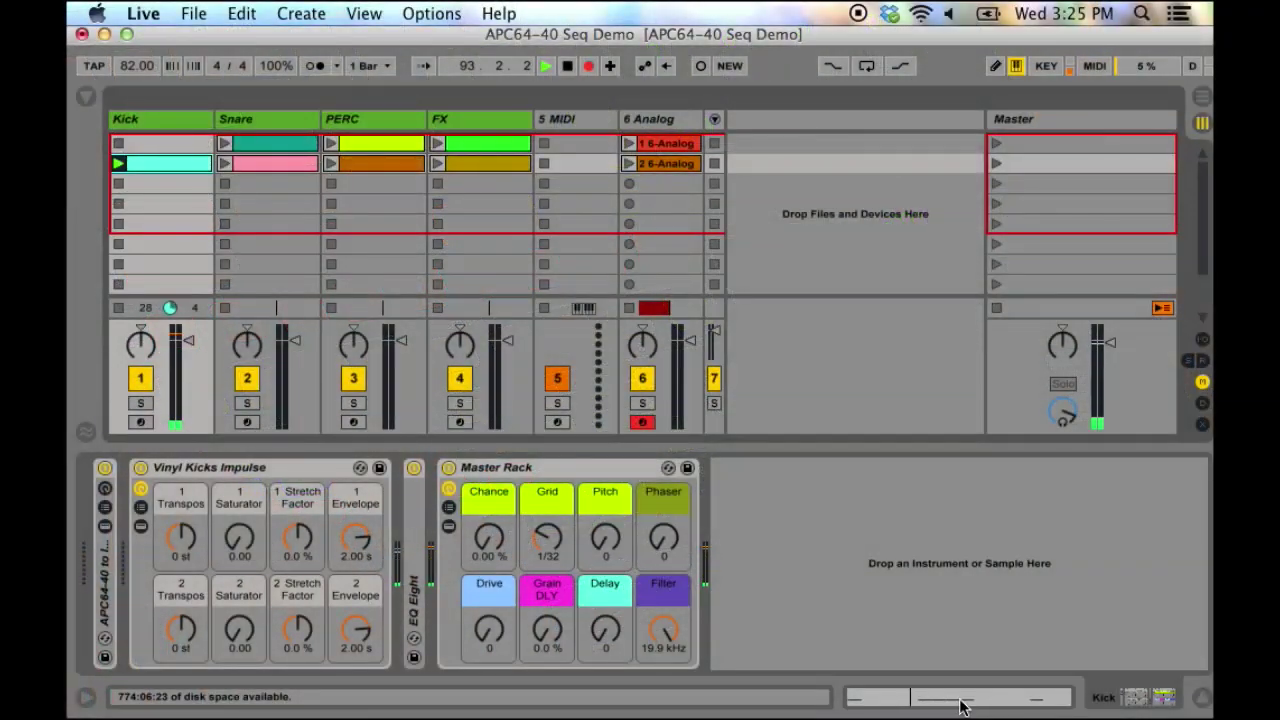
pyautogui.click(960, 707)
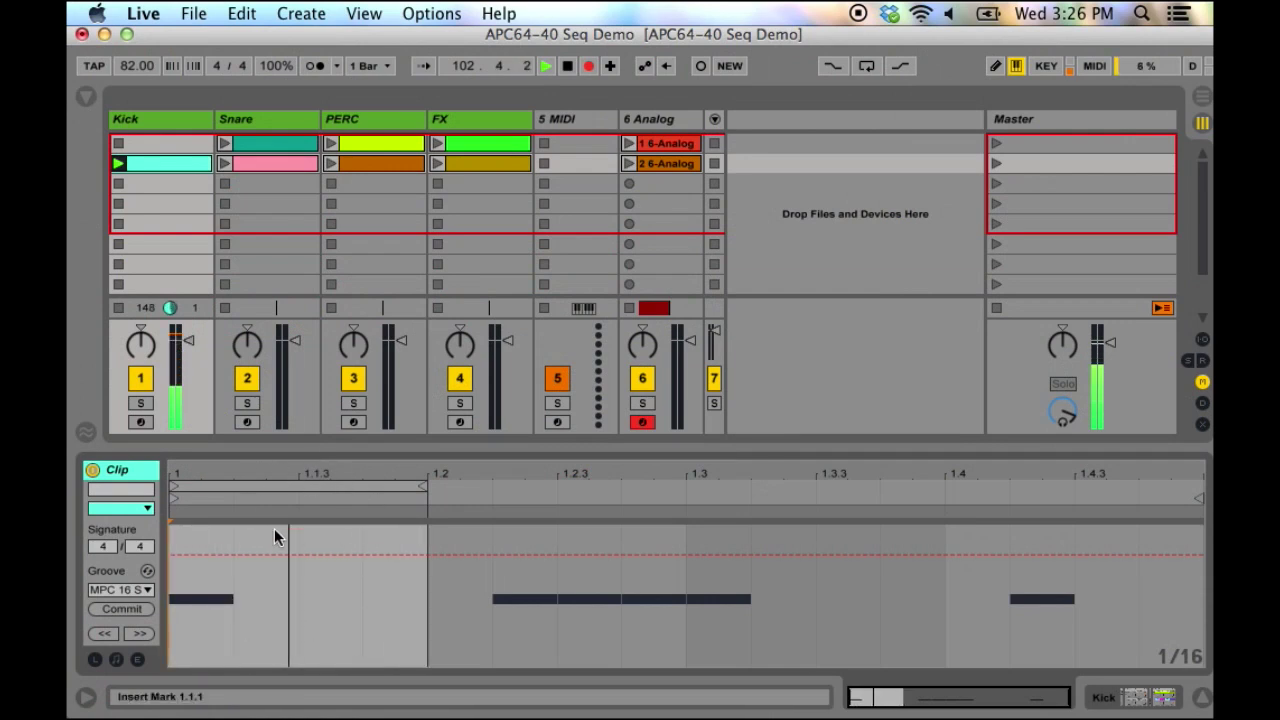
# Step: Place the insert mark at the start of the Kick clip in the note editor
pyautogui.click(282, 528)
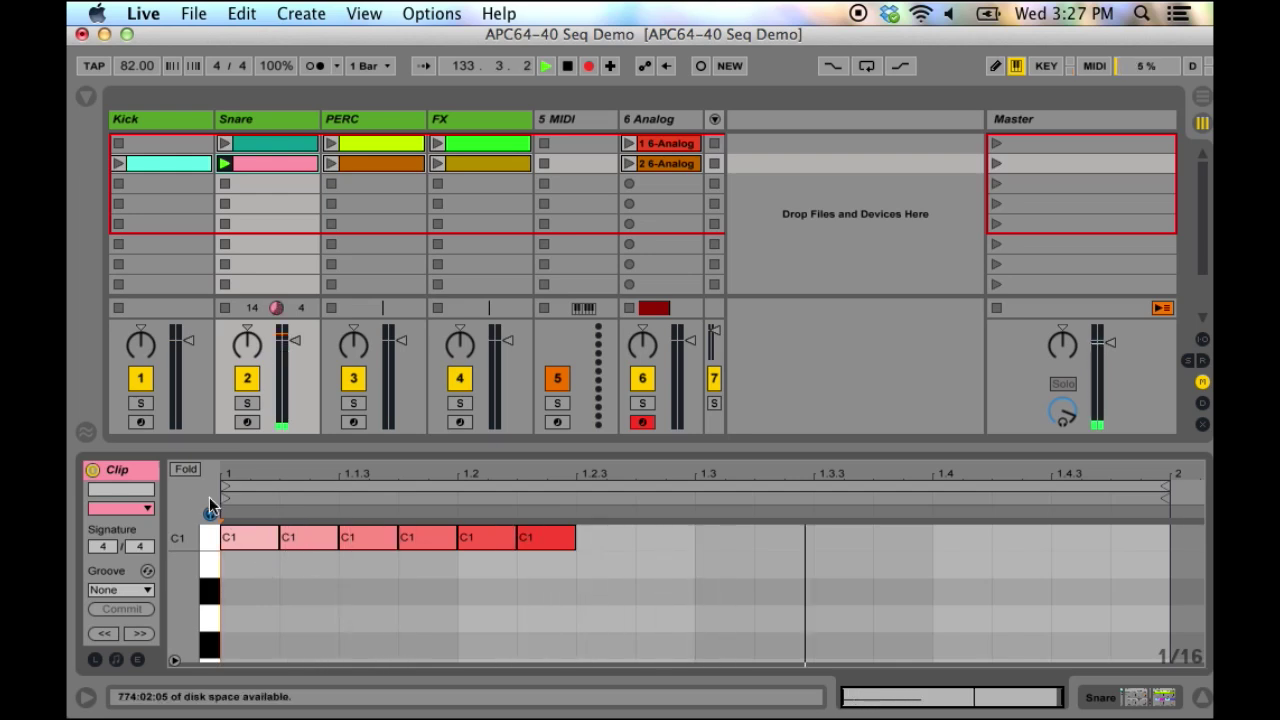
# Step: Fold the MIDI editor to show only the drum lanes in use
pyautogui.click(186, 471)
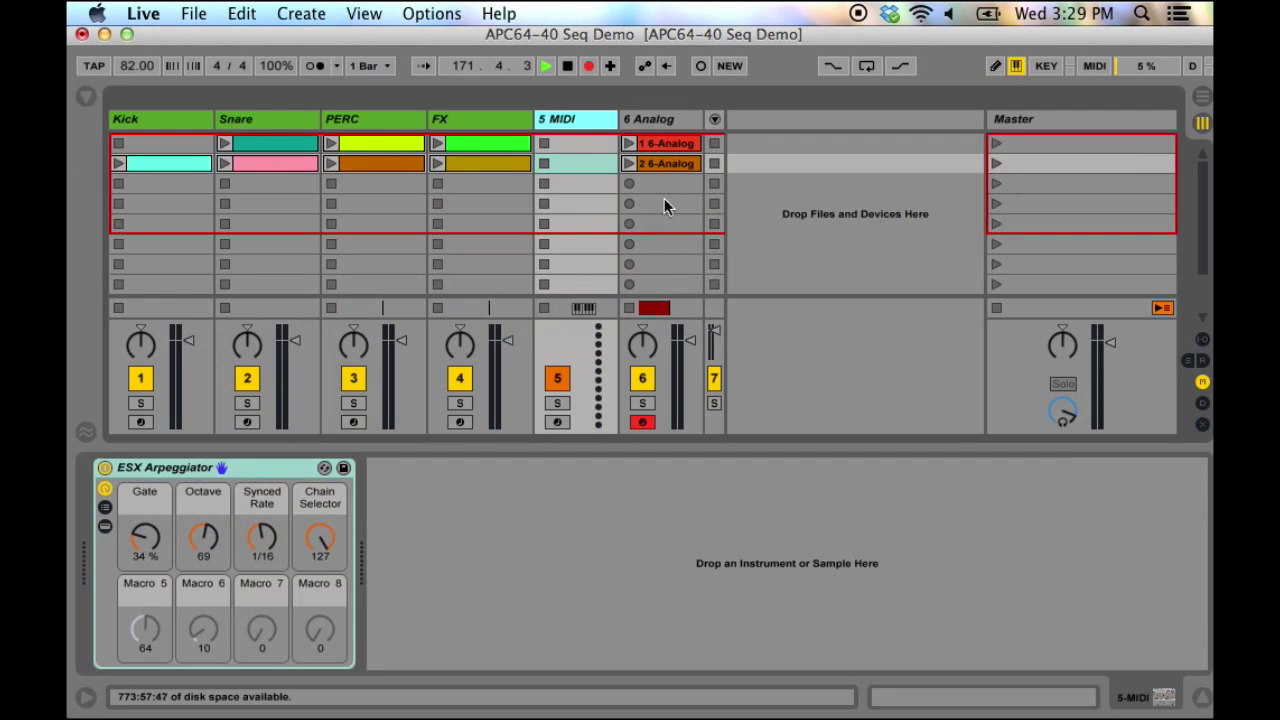
pyautogui.click(1201, 340)
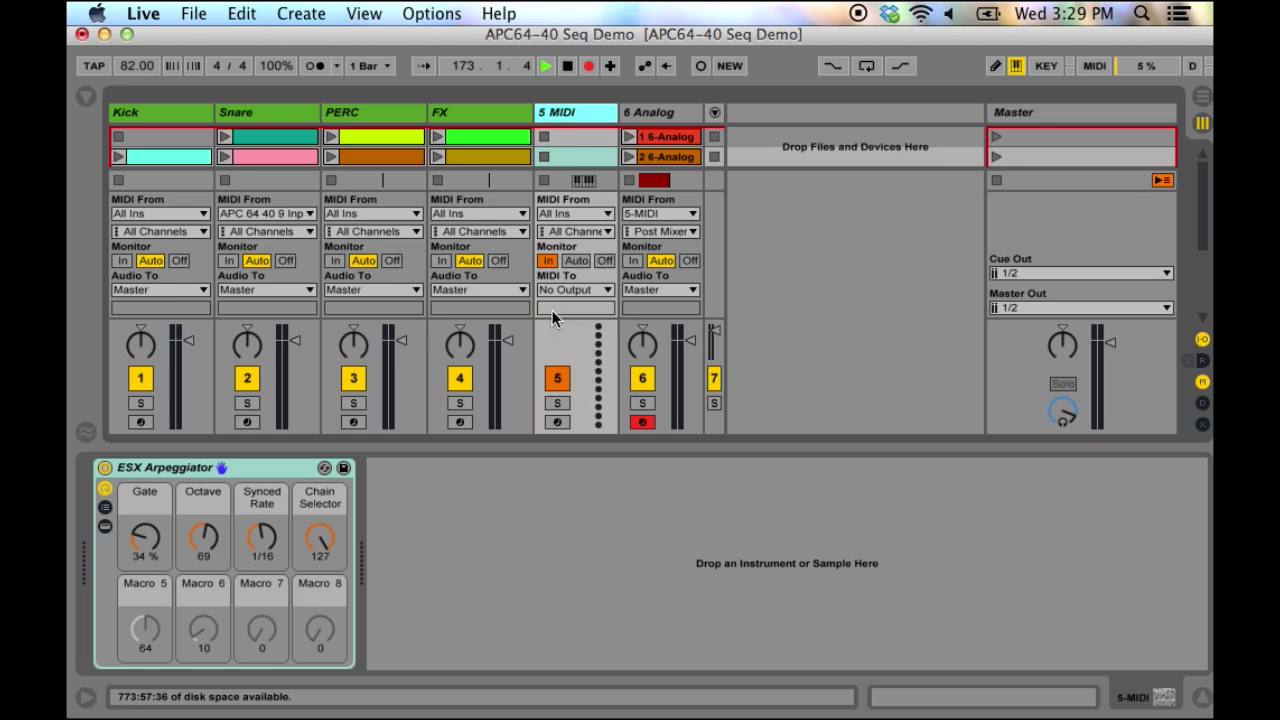
pyautogui.click(636, 216)
pyautogui.click(636, 216)
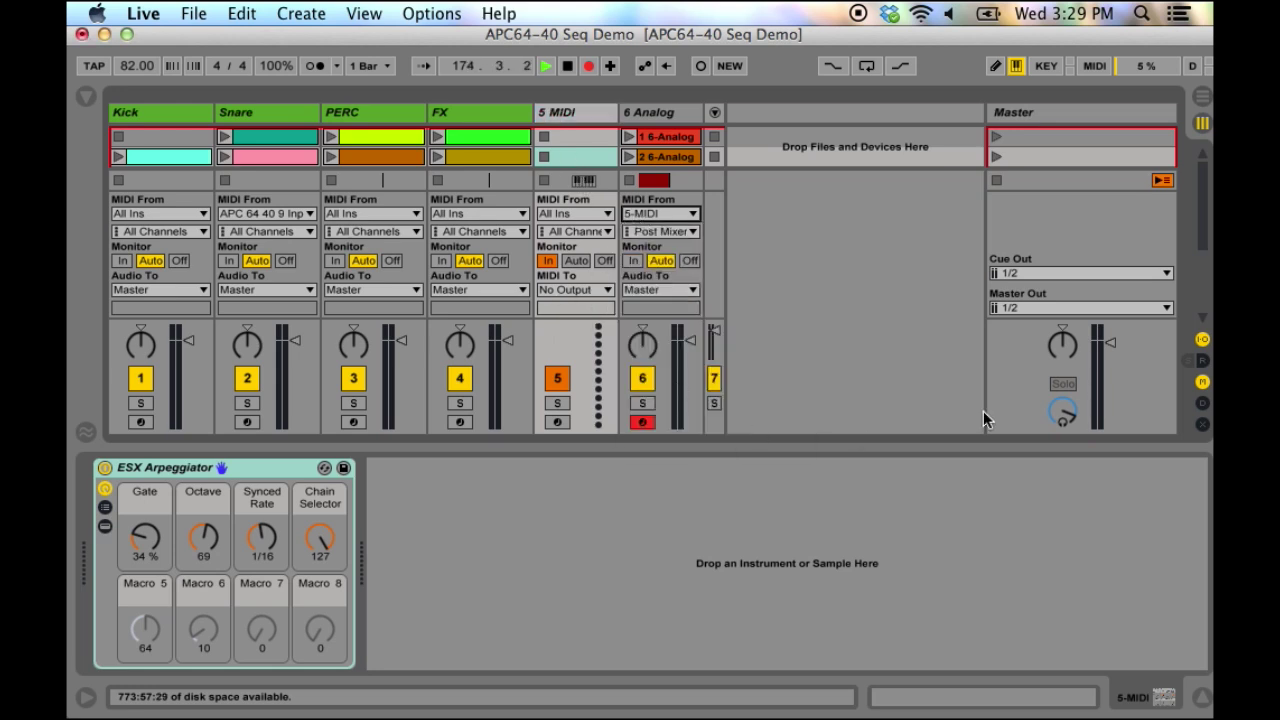
pyautogui.click(1203, 341)
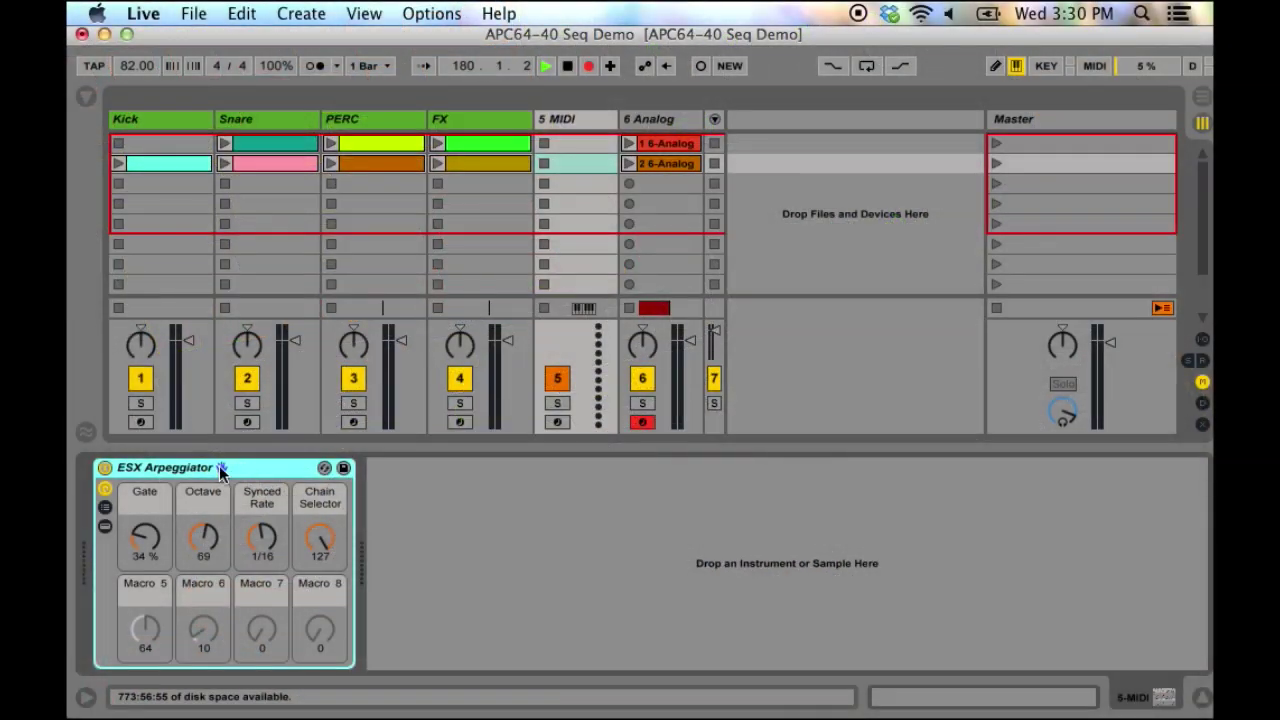
# Step: Show the ESX Arpeggiator rack's chains and inspect the Arp chain's Arpeggiator Rate setting
pyautogui.click(105, 527)
pyautogui.click(415, 542)
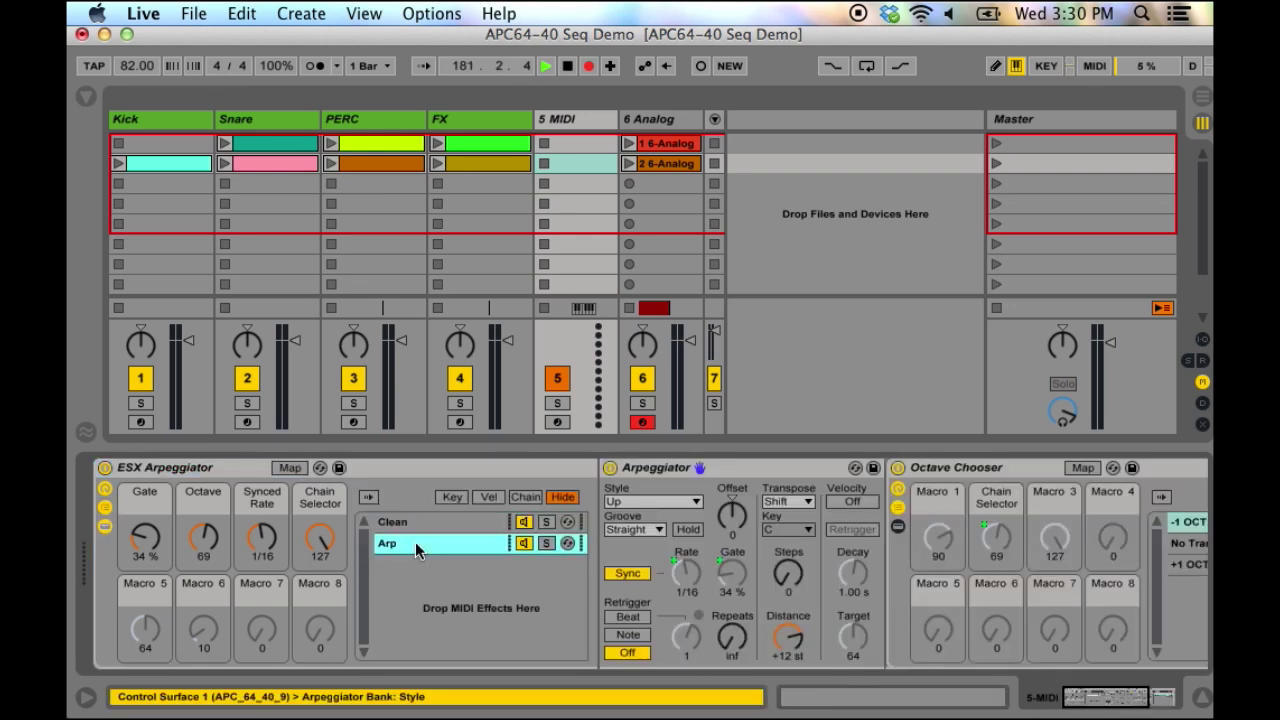
pyautogui.click(412, 522)
pyautogui.click(413, 542)
pyautogui.click(320, 540)
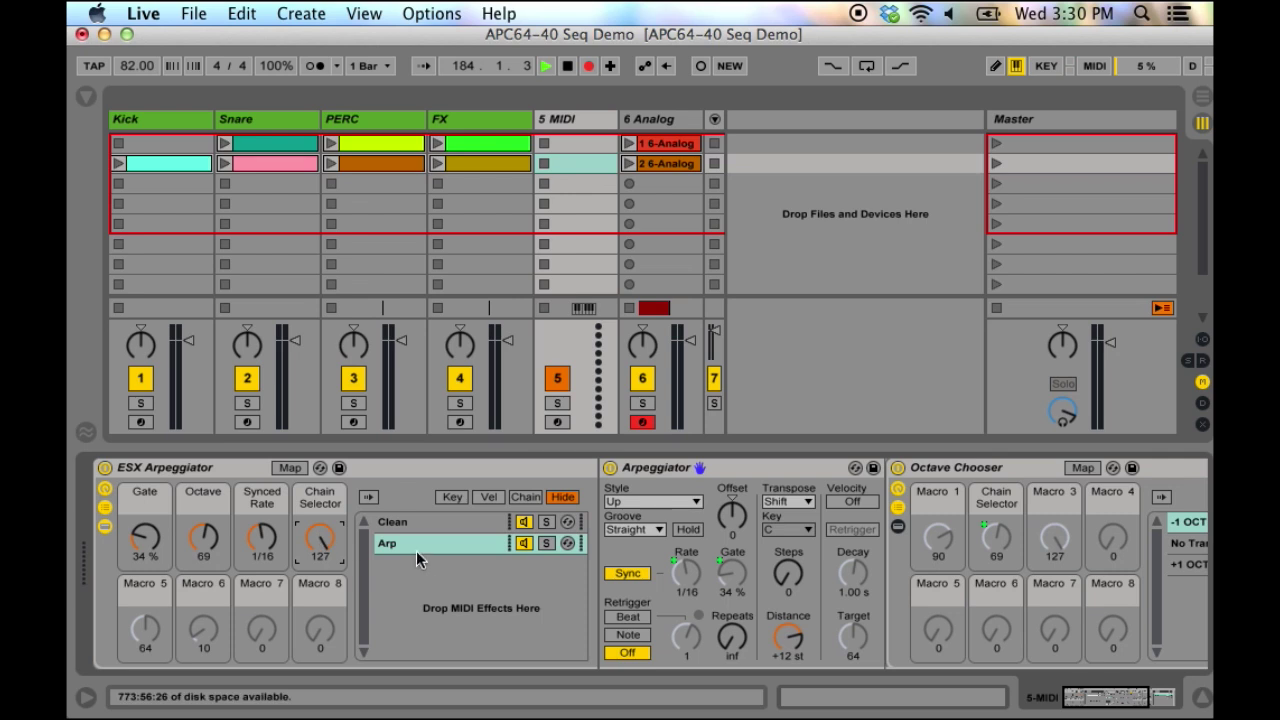
pyautogui.click(669, 485)
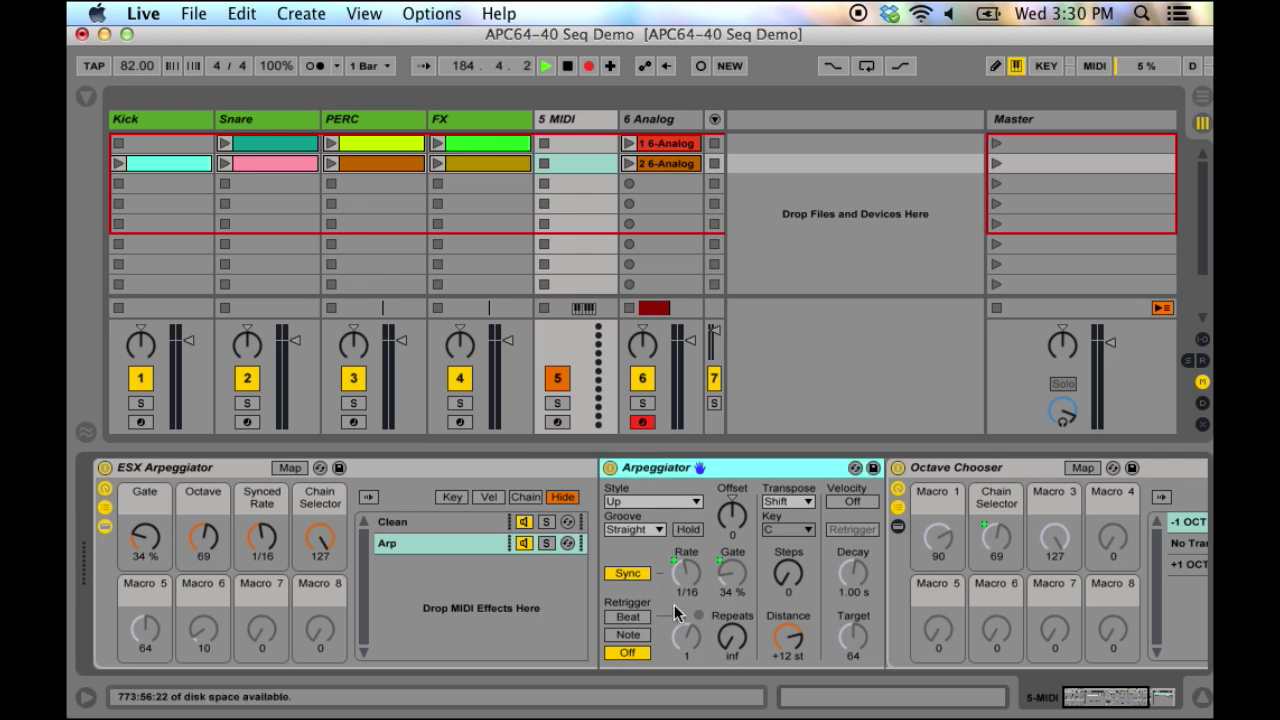
pyautogui.click(687, 578)
pyautogui.hscroll(6, 1044, 551)
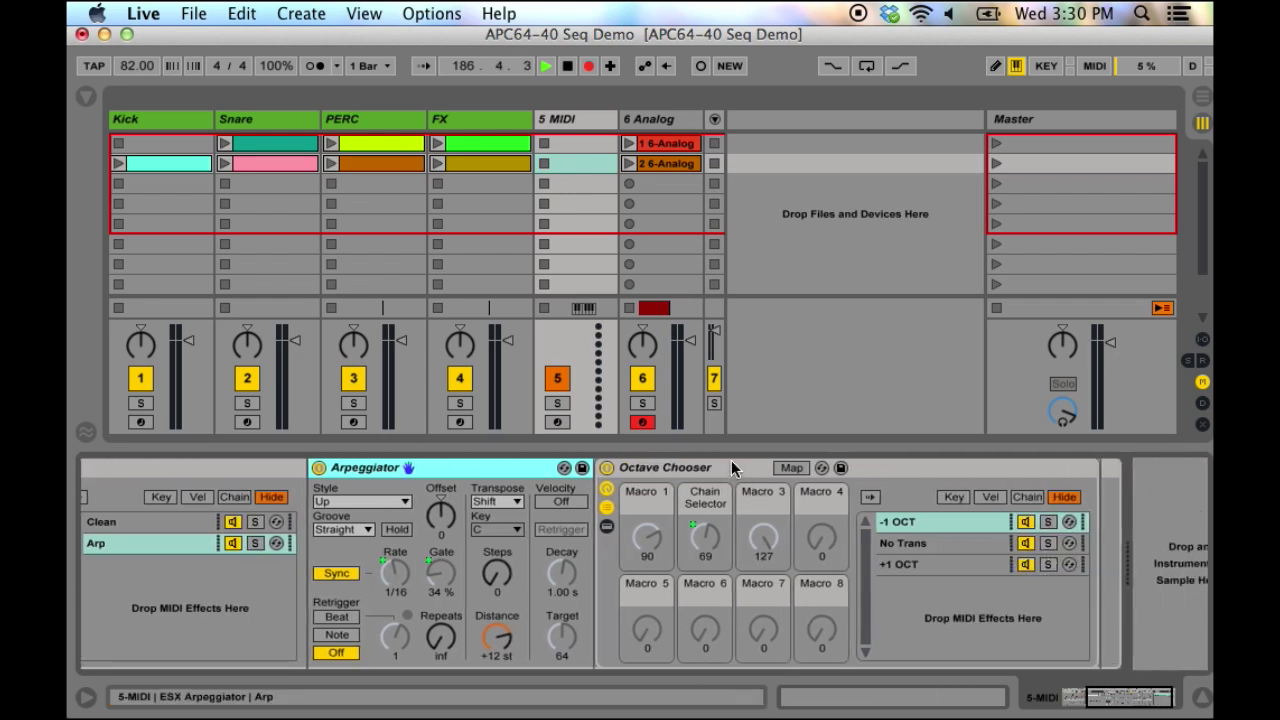
# Step: Inspect the Octave Chooser's No Trans, -1 OCT and +1 OCT chains and their chain-select ranges
pyautogui.click(733, 467)
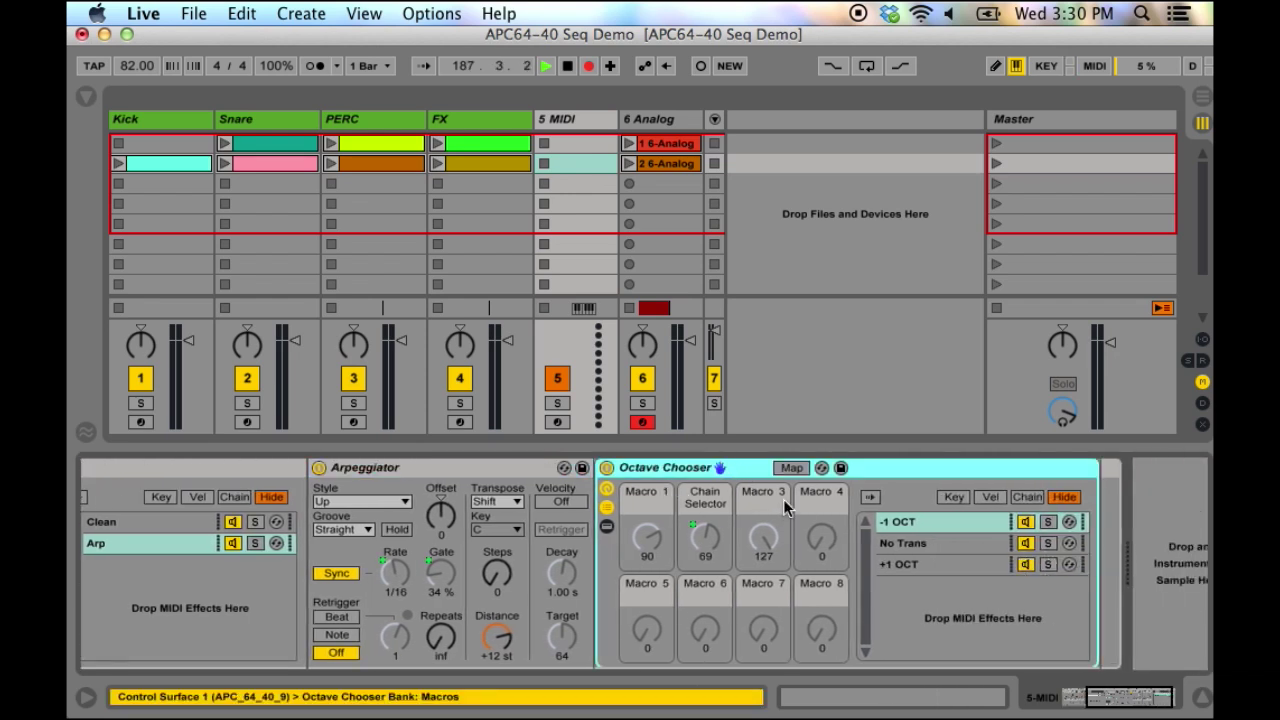
pyautogui.click(908, 545)
pyautogui.click(912, 522)
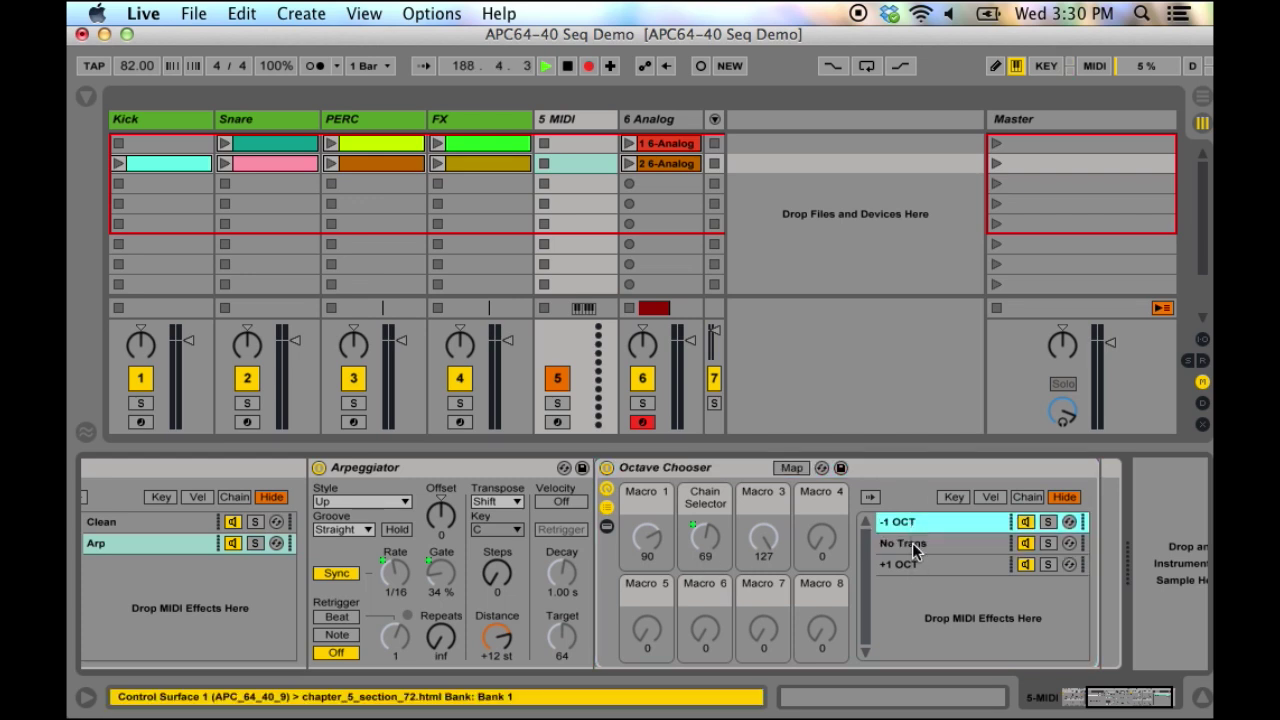
pyautogui.click(913, 565)
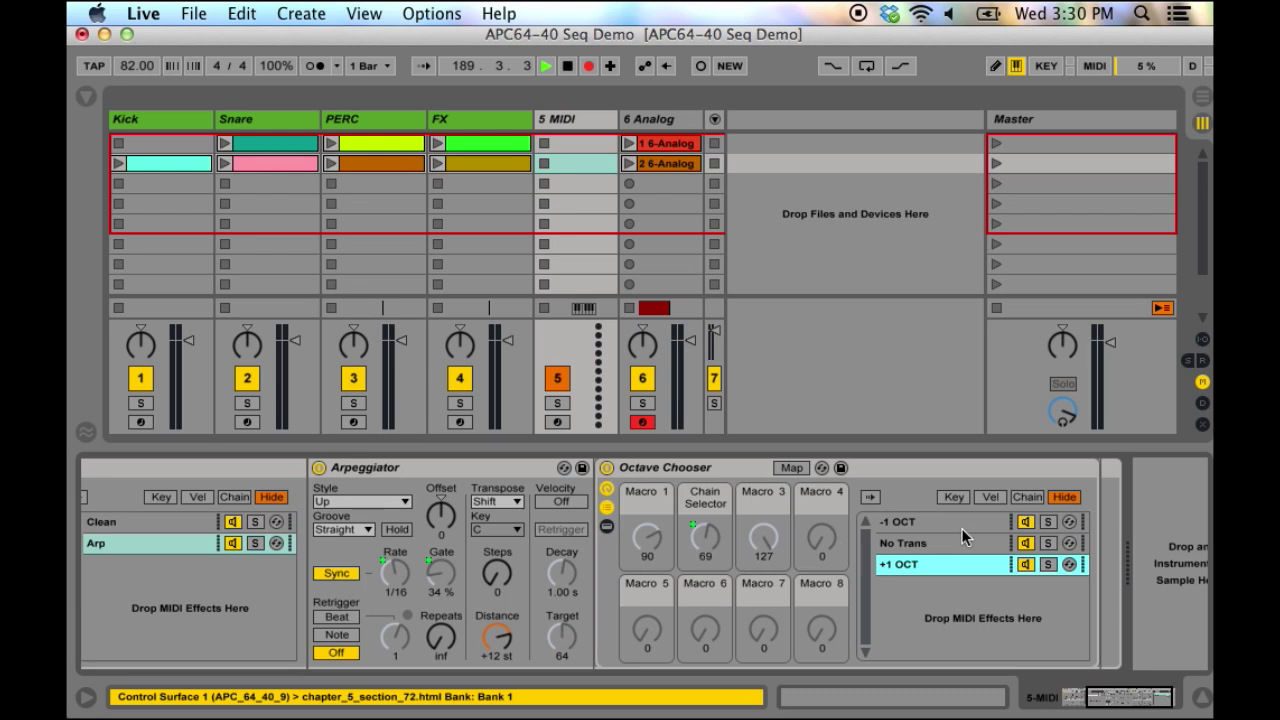
pyautogui.click(1026, 497)
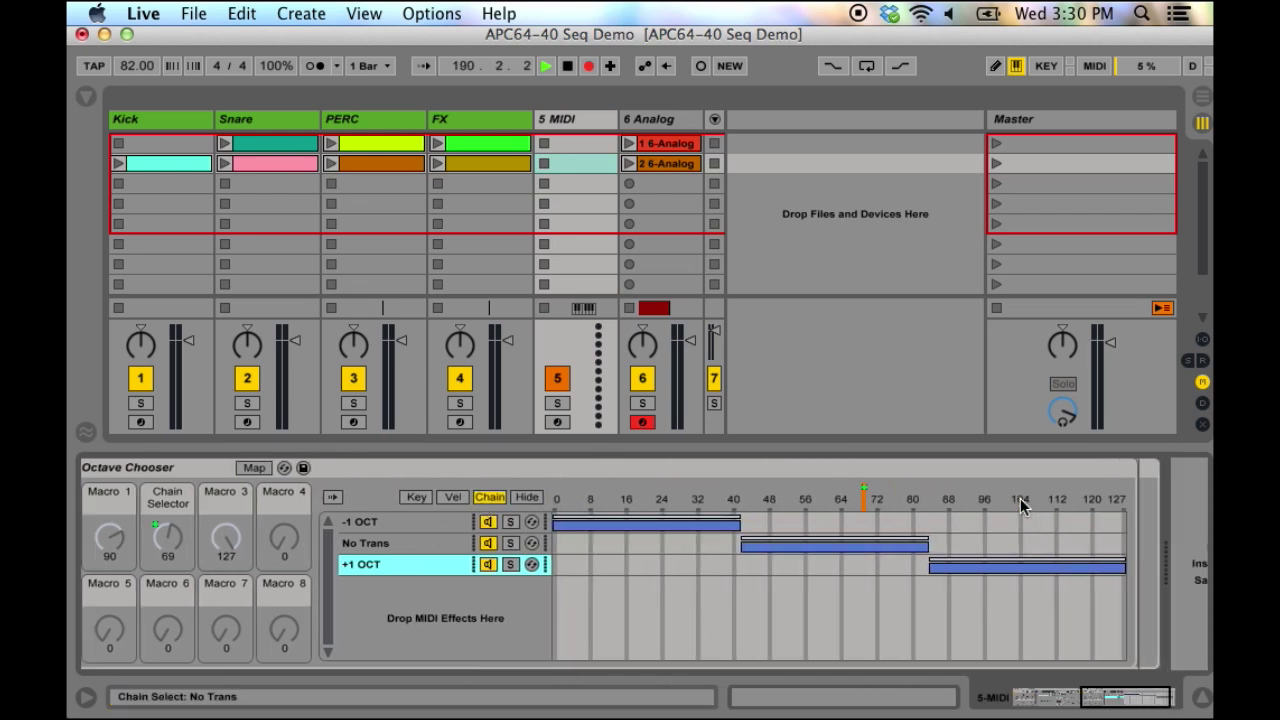
pyautogui.hscroll(-10, 1020, 498)
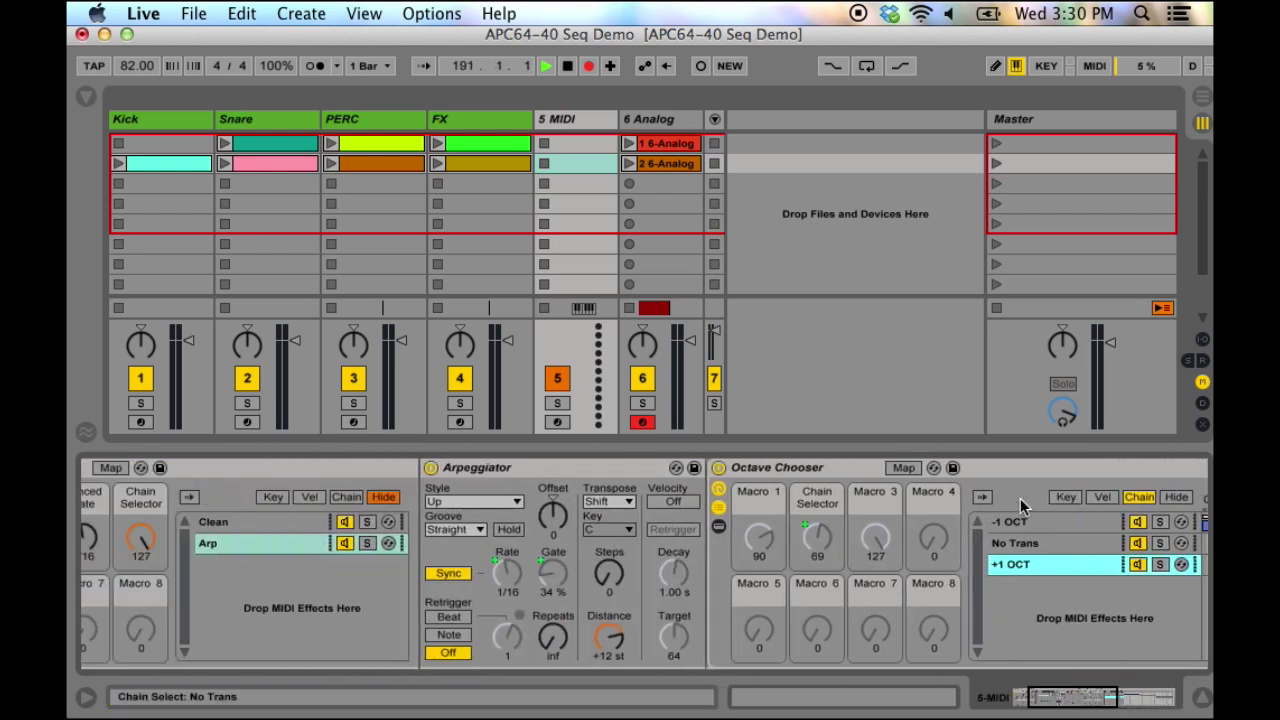
pyautogui.hscroll(-5, 1020, 498)
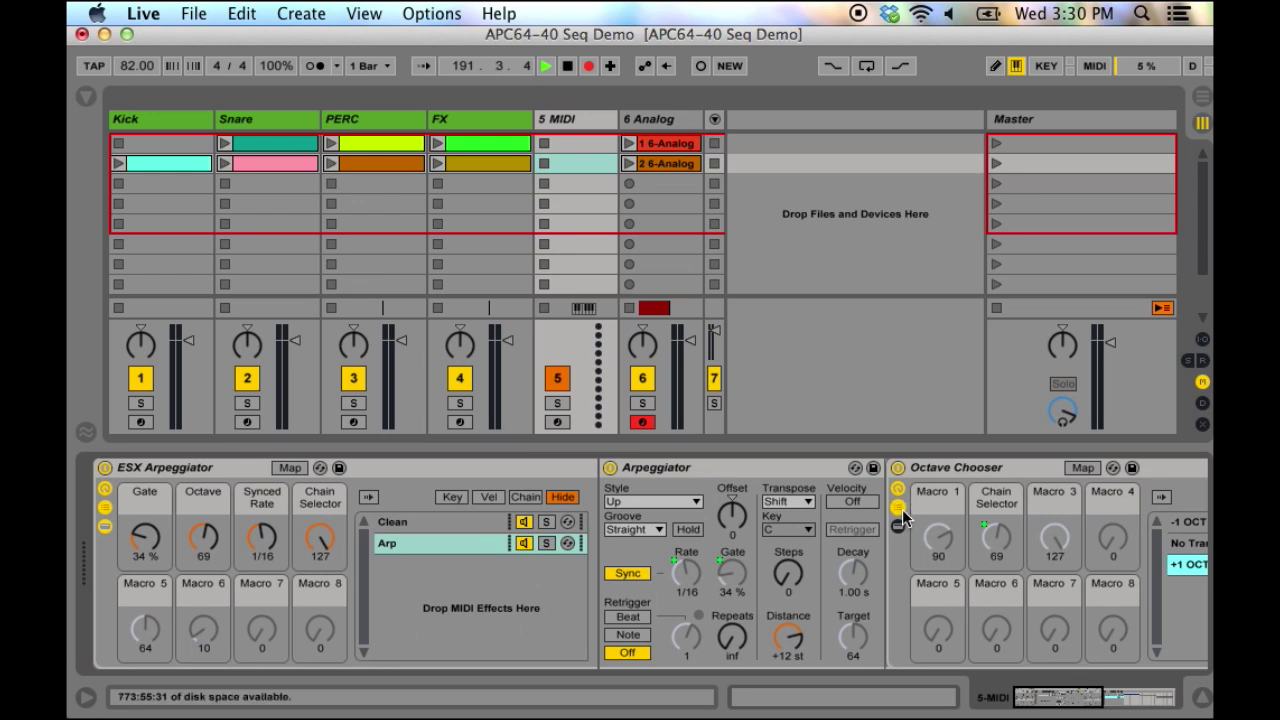
pyautogui.click(935, 472)
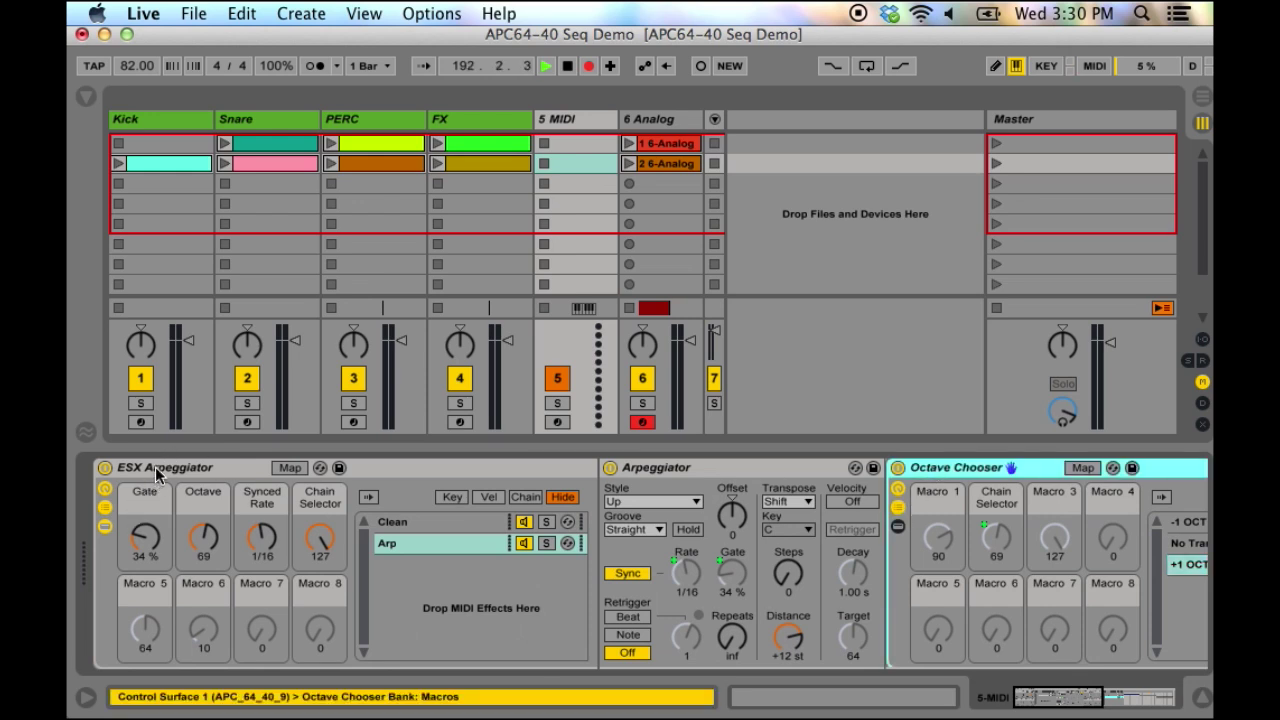
# Step: Hide the rack's devices and chain list, then turn the Chain Selector down to Clean
pyautogui.click(104, 526)
pyautogui.click(104, 507)
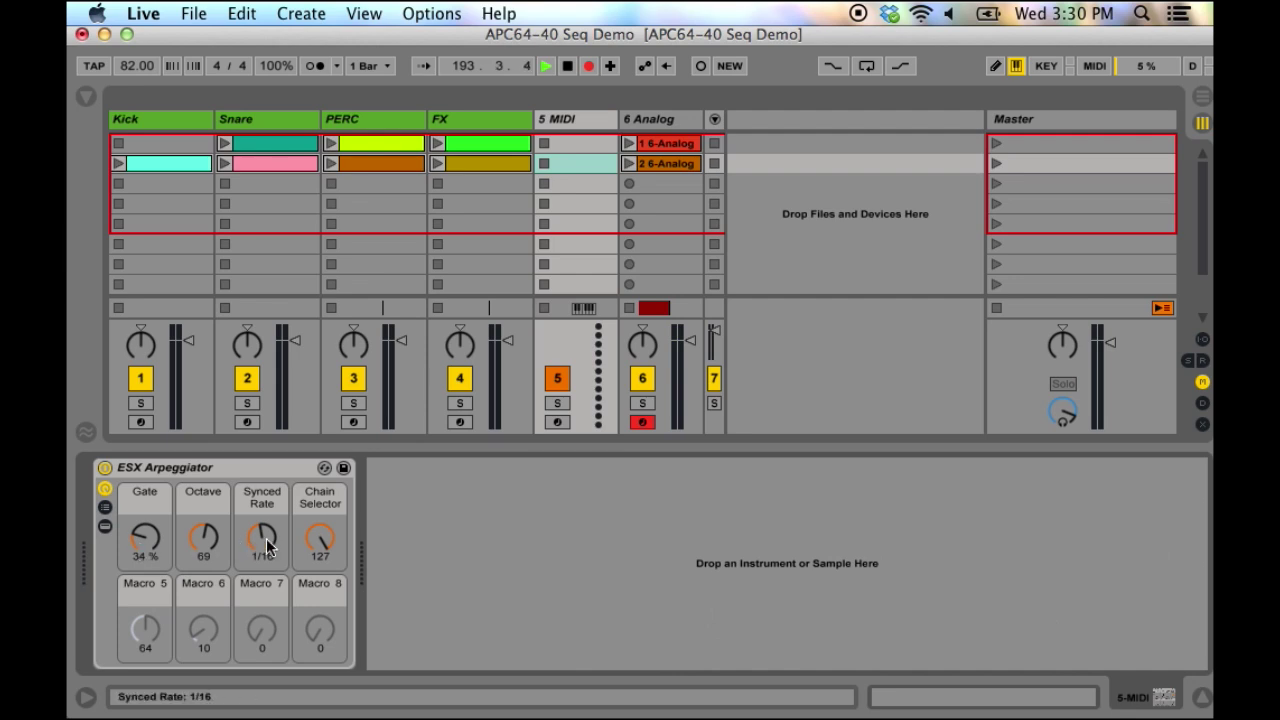
pyautogui.moveTo(320, 537); pyautogui.dragTo(320, 620)
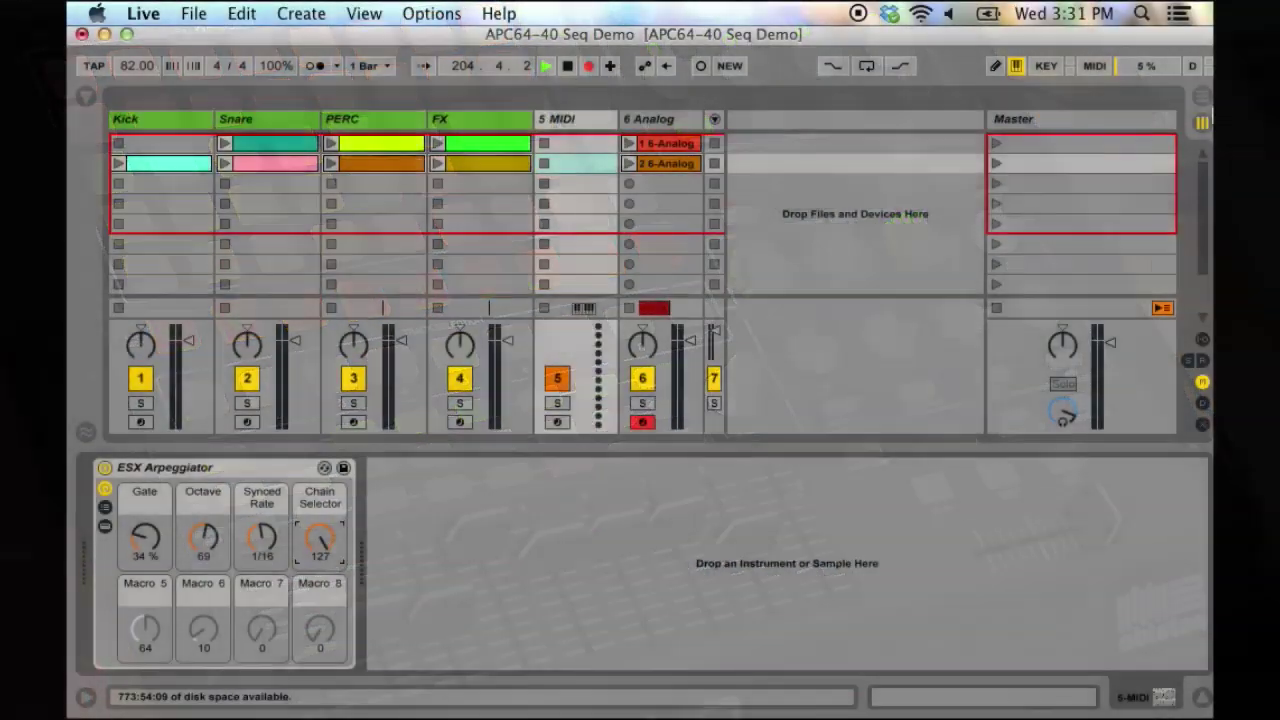
# Step: Enter MIDI Map mode with Cmd+M to map the arpeggiator rack's macros
pyautogui.press('super+m')
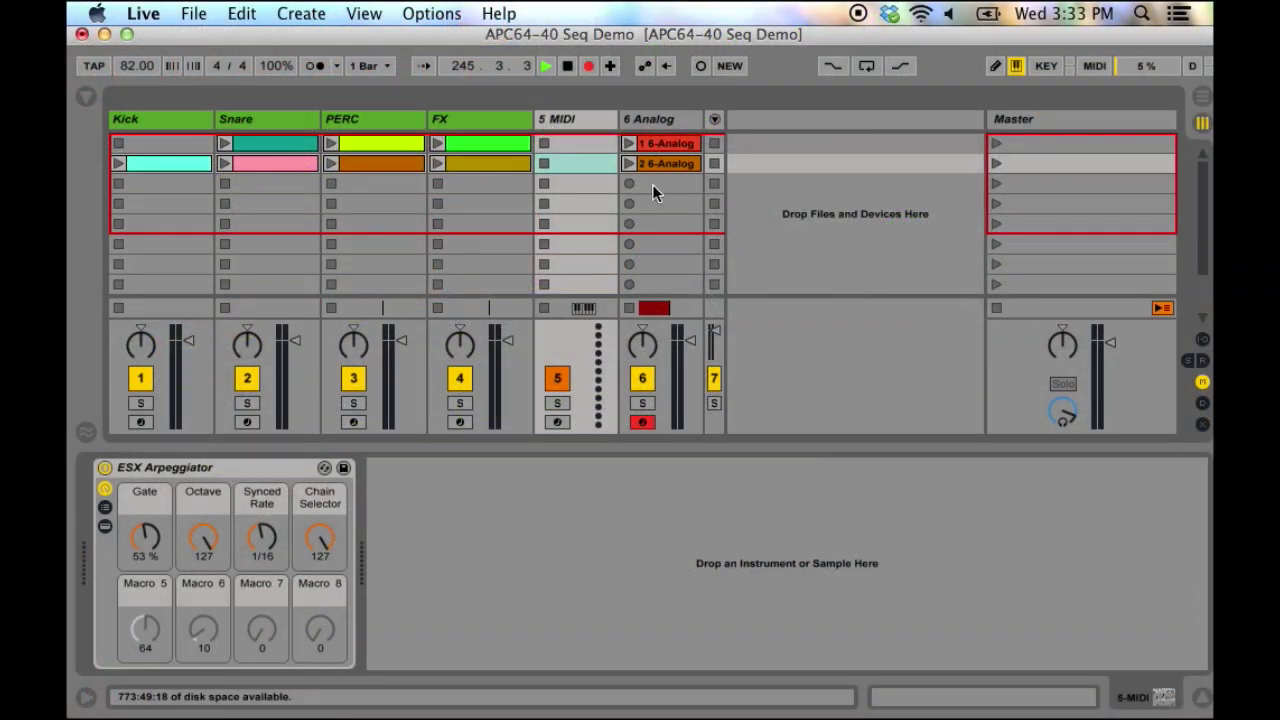
# Step: Start recording a new clip in the 6 Analog track's third clip slot
pyautogui.click(646, 184)
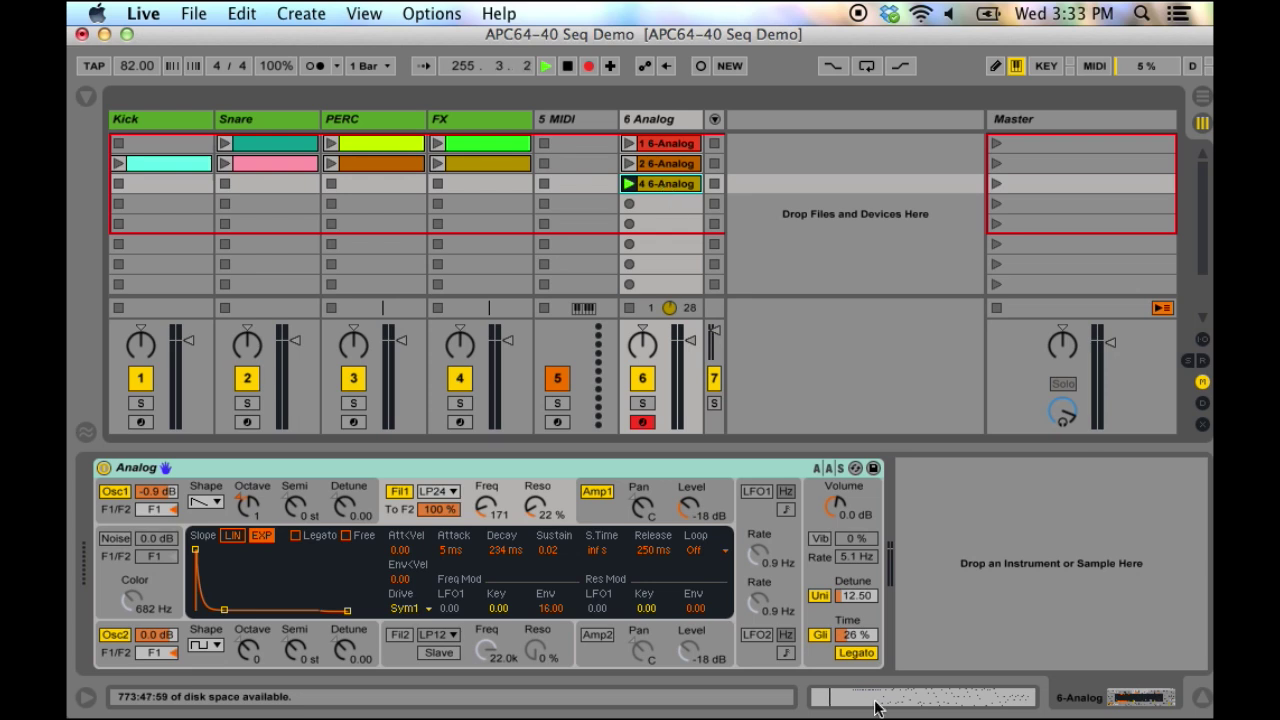
# Step: Show the 4 6-Analog clip's notes and move its loop start from bar 1 to bar 2
pyautogui.hotkey('shift', 'Tab')
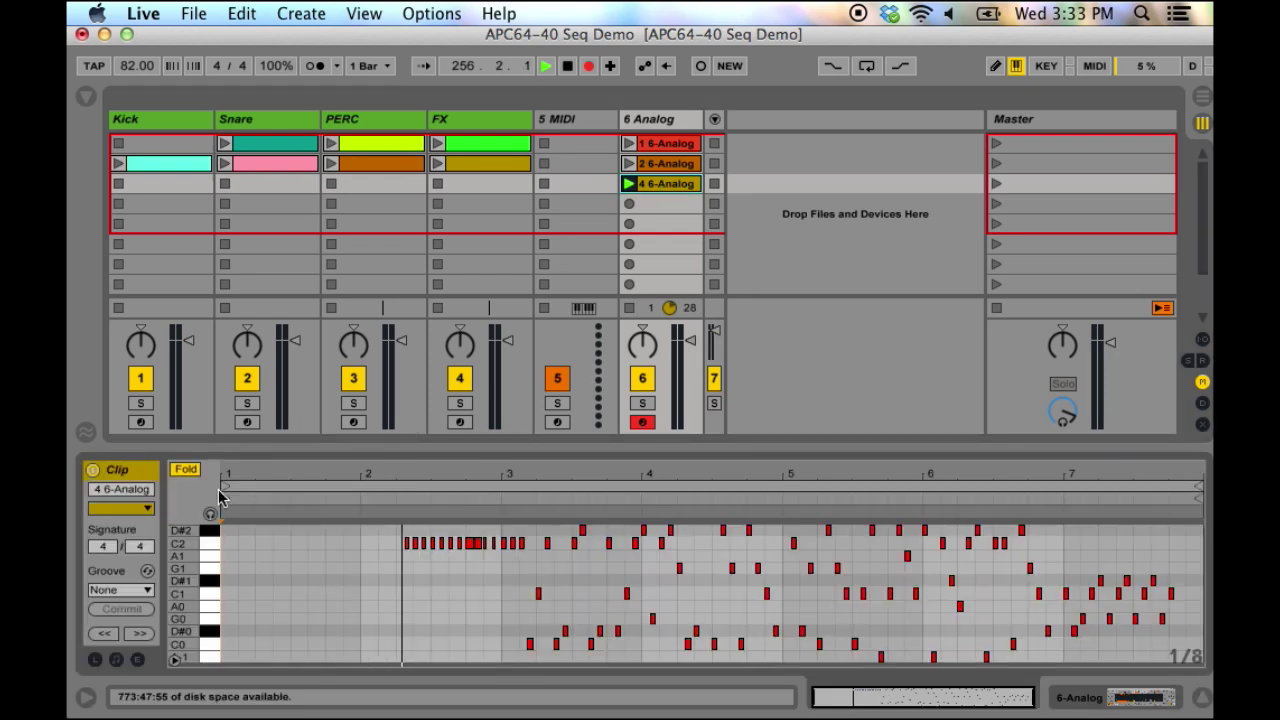
pyautogui.moveTo(222, 497); pyautogui.dragTo(378, 497)
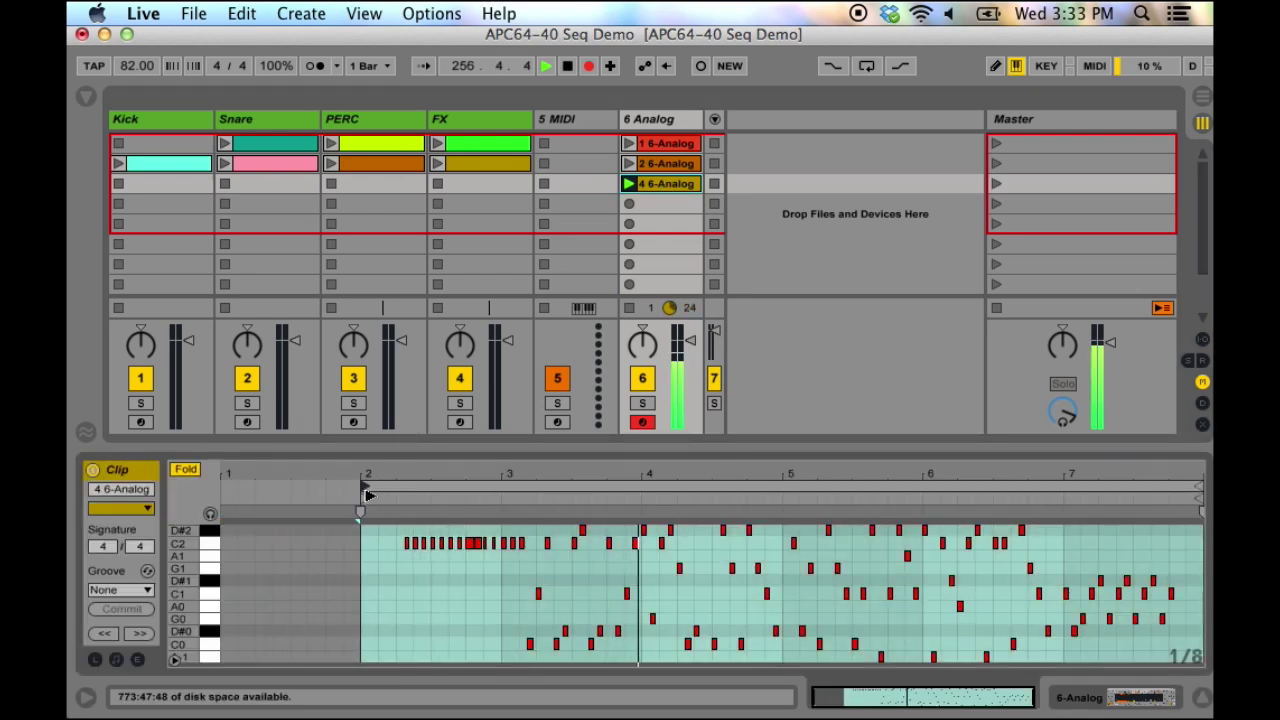